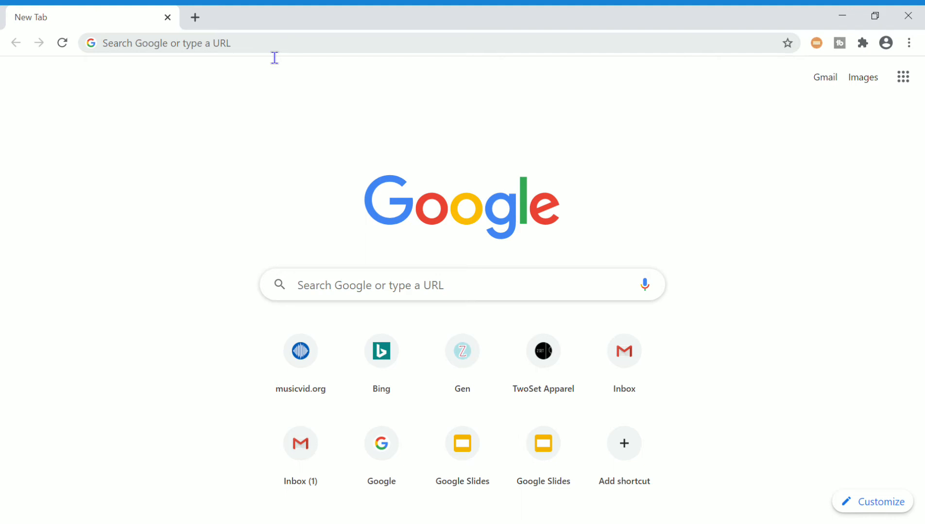
Go to the musicvid.org website
{"action": "left_click", "coordinate": [422, 46]}
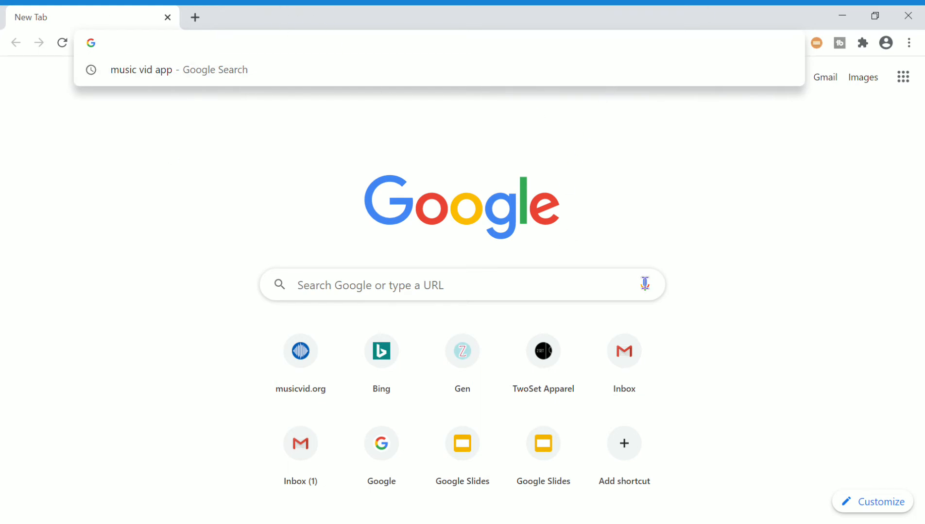
{"action": "type", "text": "musicvid.org"}
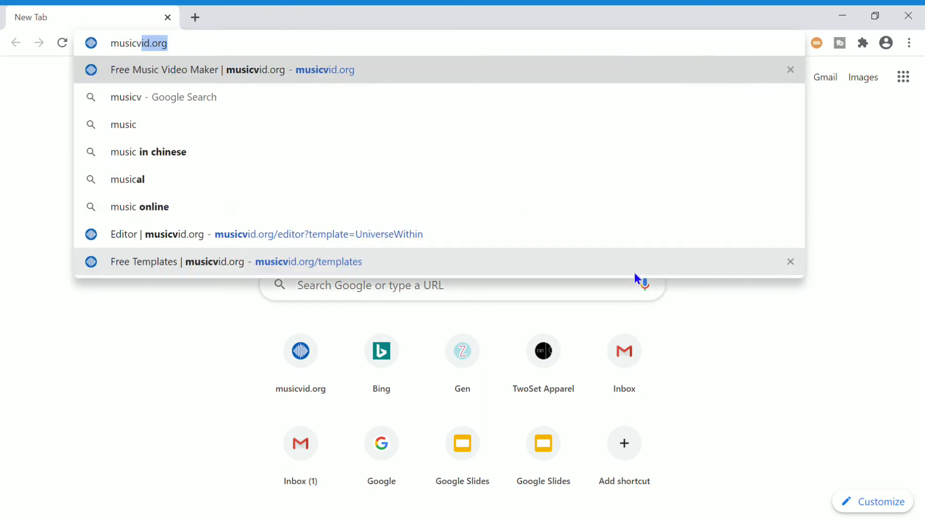
{"action": "key", "text": "Return"}
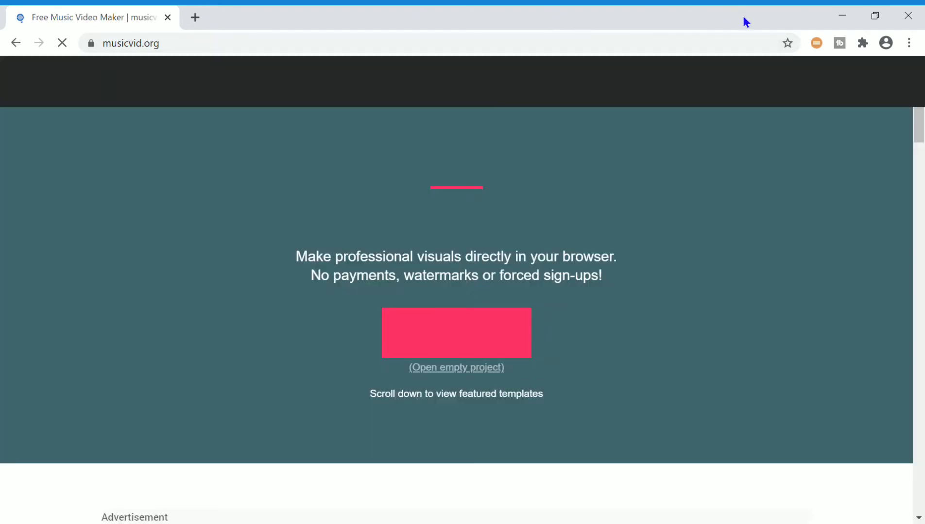
Open the Universe Within template from the featured projects with a 1080p project resolution
{"action": "scroll", "coordinate": [618, 221], "scroll_direction": "down", "scroll_amount": 3}
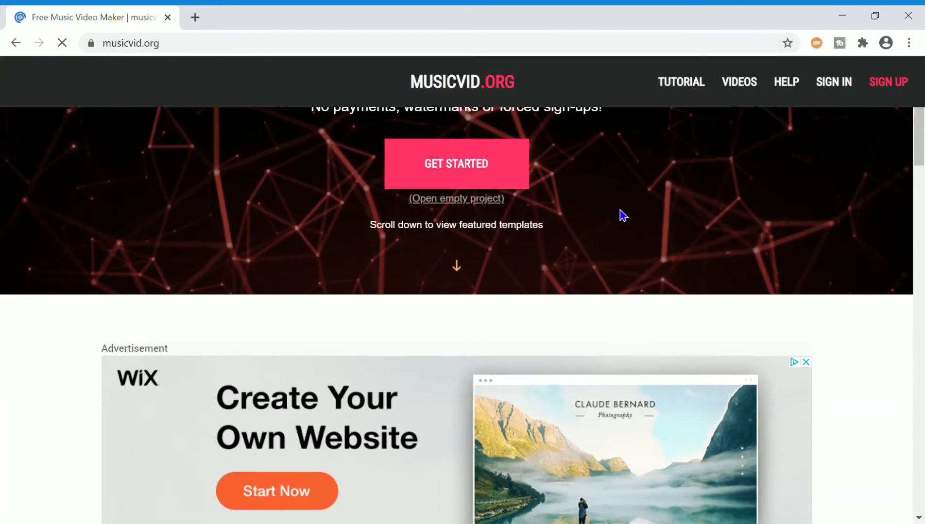
{"action": "scroll", "coordinate": [619, 215], "scroll_direction": "up", "scroll_amount": 4}
{"action": "scroll", "coordinate": [631, 341], "scroll_direction": "down", "scroll_amount": 10}
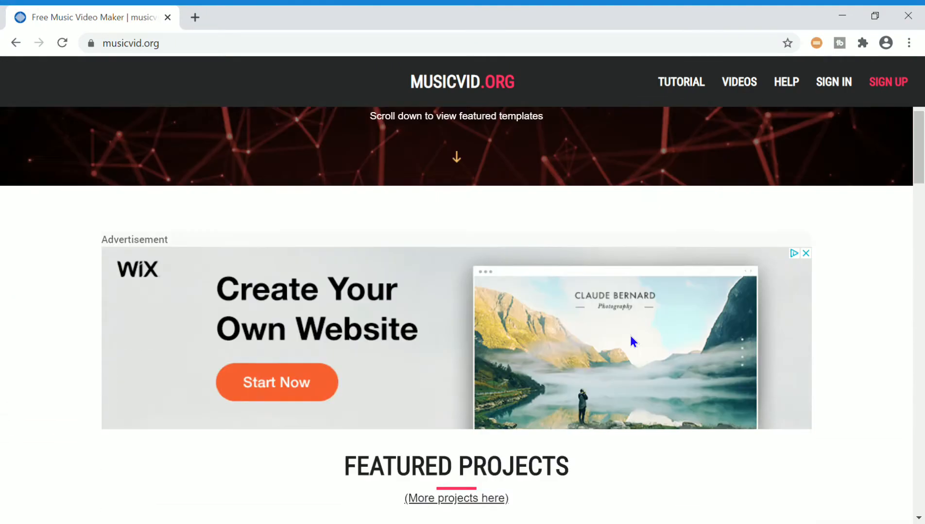
{"action": "scroll", "coordinate": [560, 359], "scroll_direction": "down", "scroll_amount": 3}
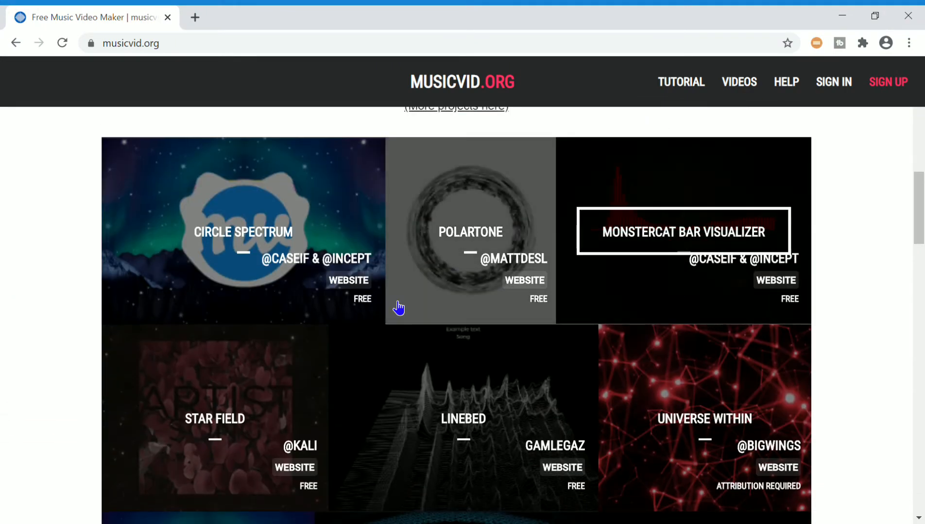
{"action": "scroll", "coordinate": [49, 285], "scroll_direction": "down", "scroll_amount": 2}
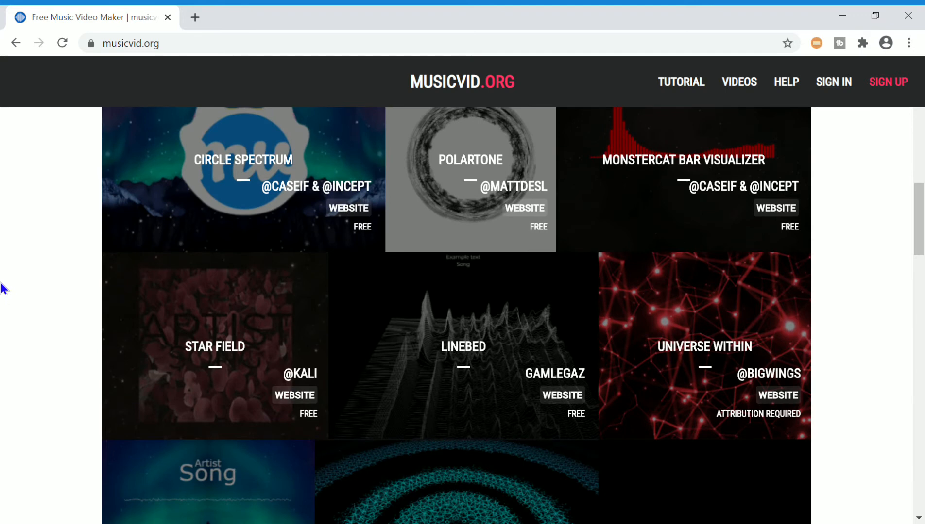
{"action": "scroll", "coordinate": [632, 267], "scroll_direction": "down", "scroll_amount": 4}
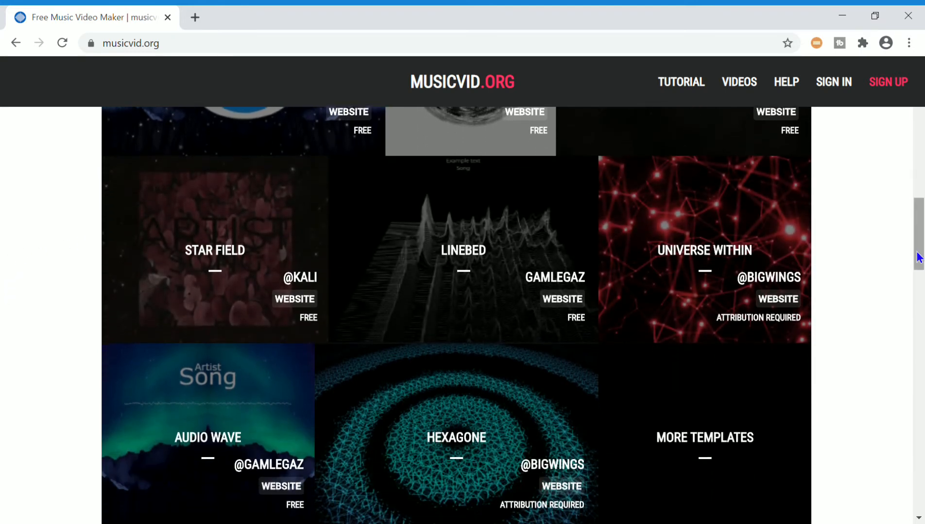
{"action": "scroll", "coordinate": [821, 237], "scroll_direction": "up", "scroll_amount": 1}
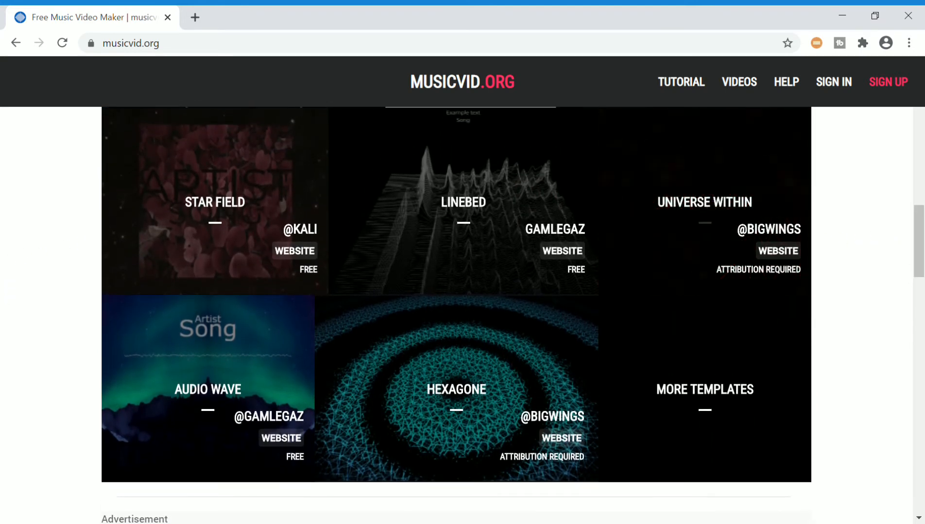
{"action": "left_click", "coordinate": [717, 197]}
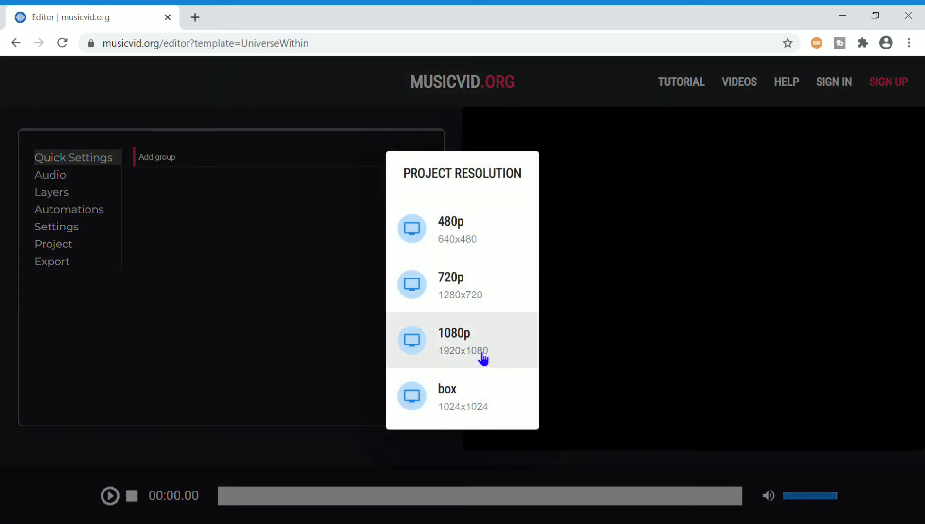
{"action": "left_click", "coordinate": [514, 330]}
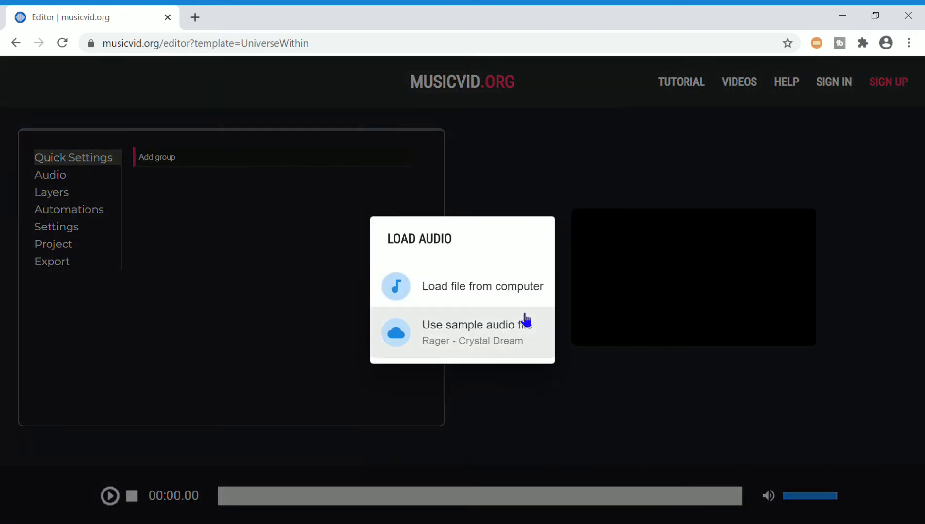
Load an audio file from the computer into the Universe Within project and play the visualizer with the sound muted
{"action": "left_click", "coordinate": [445, 285]}
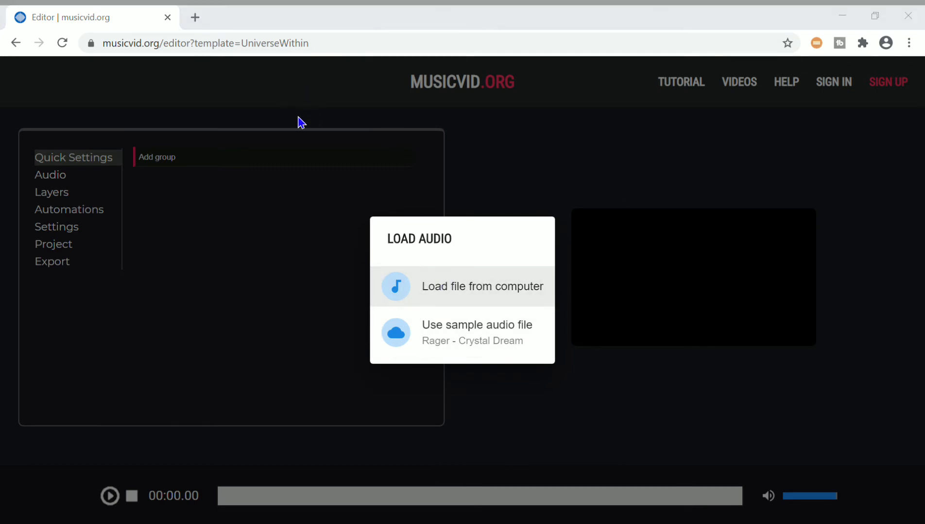
{"action": "left_click", "coordinate": [325, 329]}
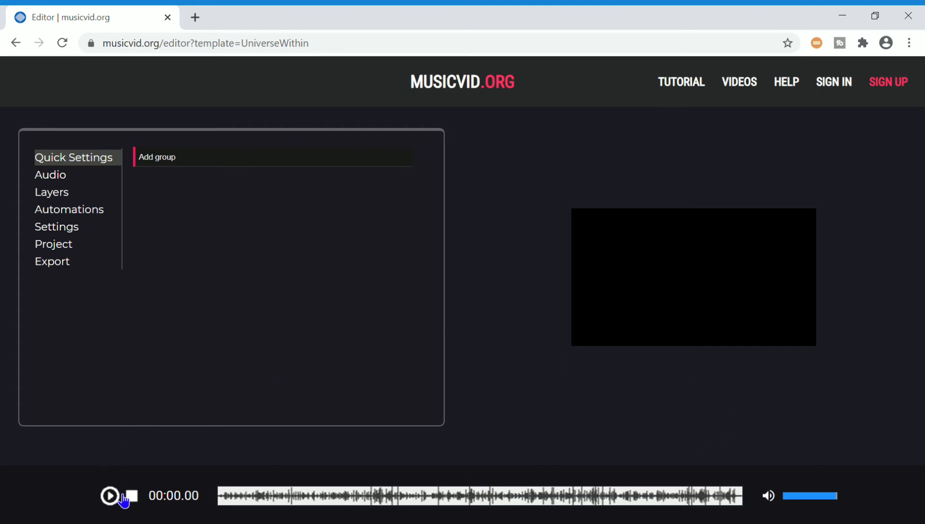
{"action": "key", "text": "space"}
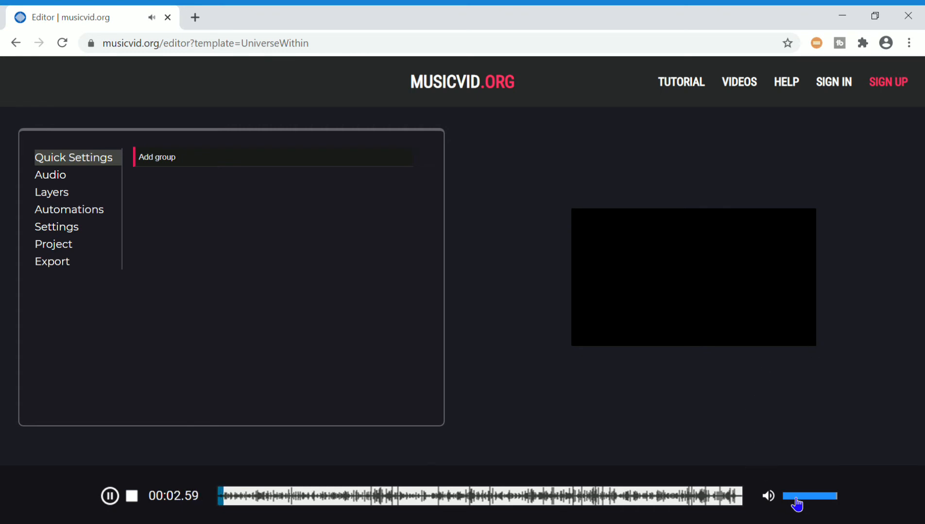
{"action": "left_click", "coordinate": [772, 498]}
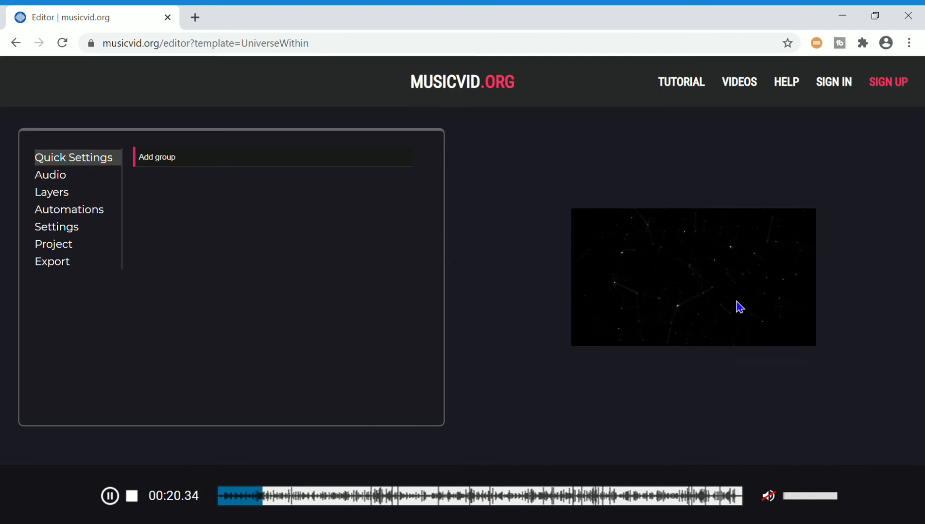
Leave the Universe Within editor and return to the musicvid.org homepage
{"action": "left_click", "coordinate": [16, 44]}
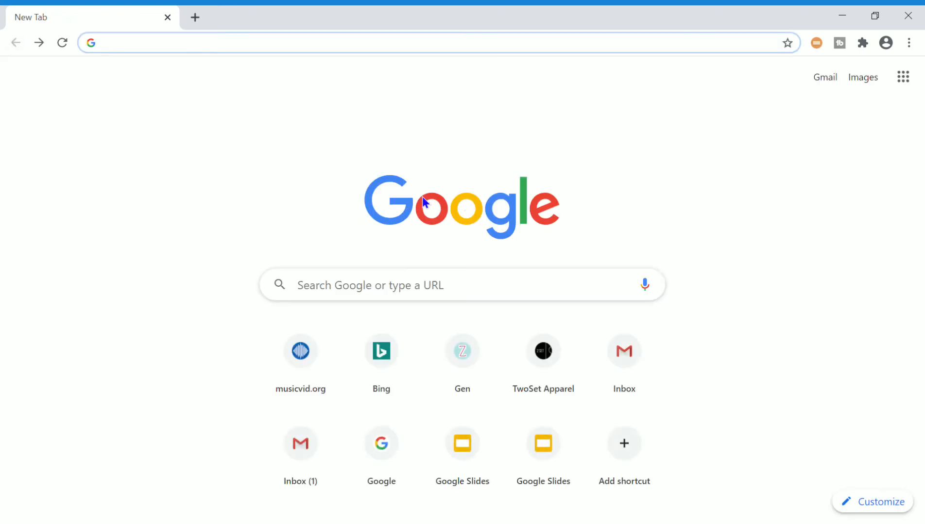
{"action": "type", "text": "music"}
{"action": "key", "text": "BackSpace"}
{"action": "key", "text": "BackSpace"}
{"action": "key", "text": "BackSpace"}
{"action": "type", "text": "siv"}
{"action": "key", "text": "BackSpace"}
{"action": "type", "text": "d"}
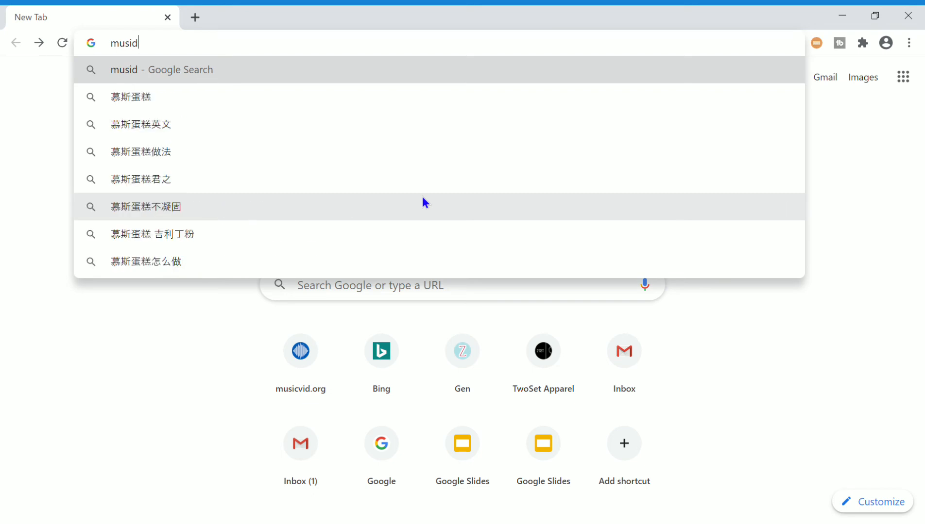
{"action": "key", "text": "BackSpace"}
{"action": "type", "text": "cvid"}
{"action": "key", "text": "Return"}
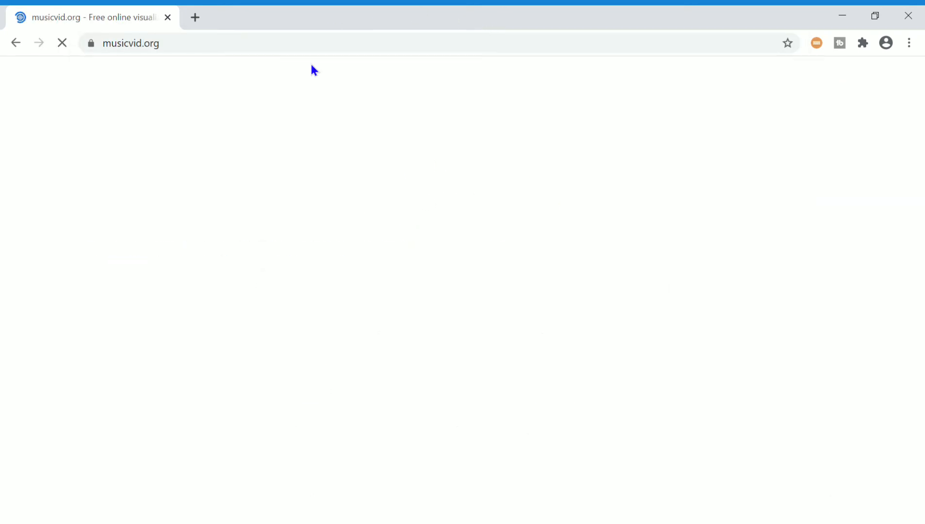
Open the Circle Spectrum featured project and load the sample audio file, Rager - Crystal Dream
{"action": "scroll", "coordinate": [437, 242], "scroll_direction": "down", "scroll_amount": 5}
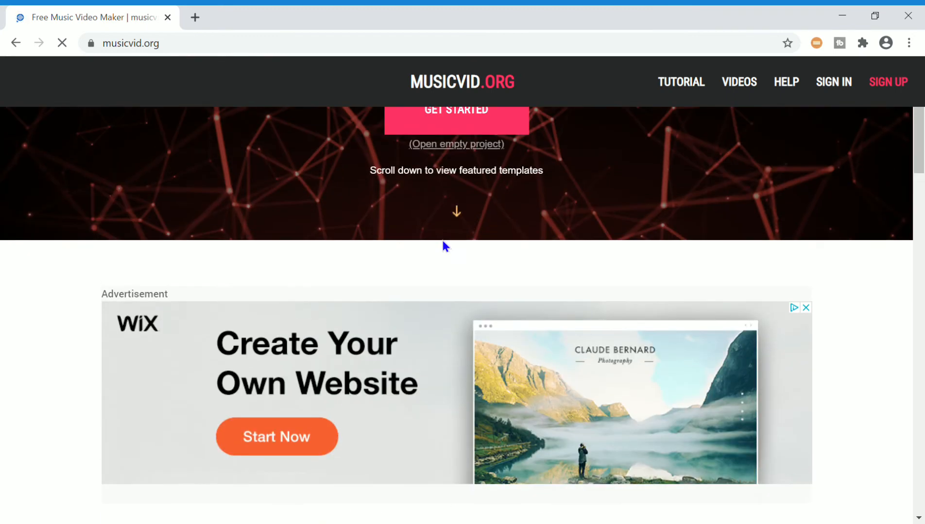
{"action": "scroll", "coordinate": [349, 427], "scroll_direction": "down", "scroll_amount": 5}
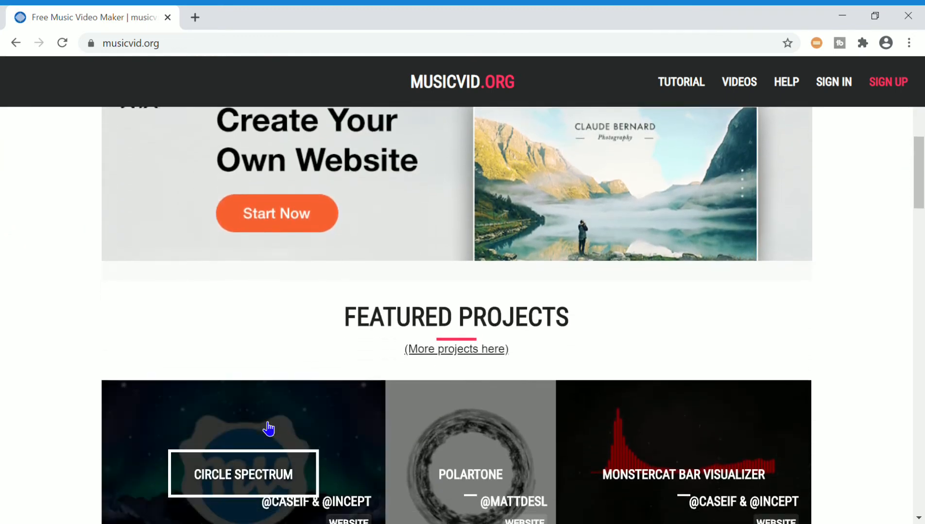
{"action": "scroll", "coordinate": [268, 429], "scroll_direction": "down", "scroll_amount": 7}
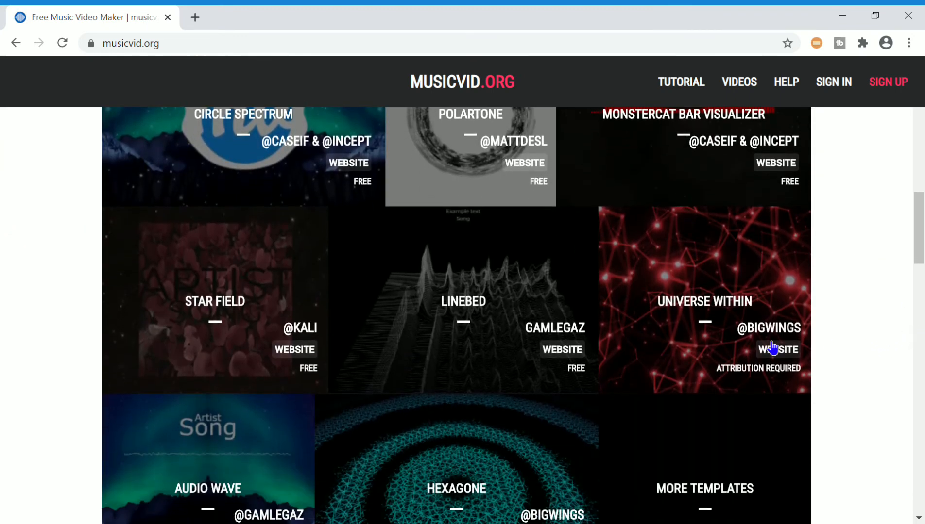
{"action": "scroll", "coordinate": [906, 470], "scroll_direction": "down", "scroll_amount": 3}
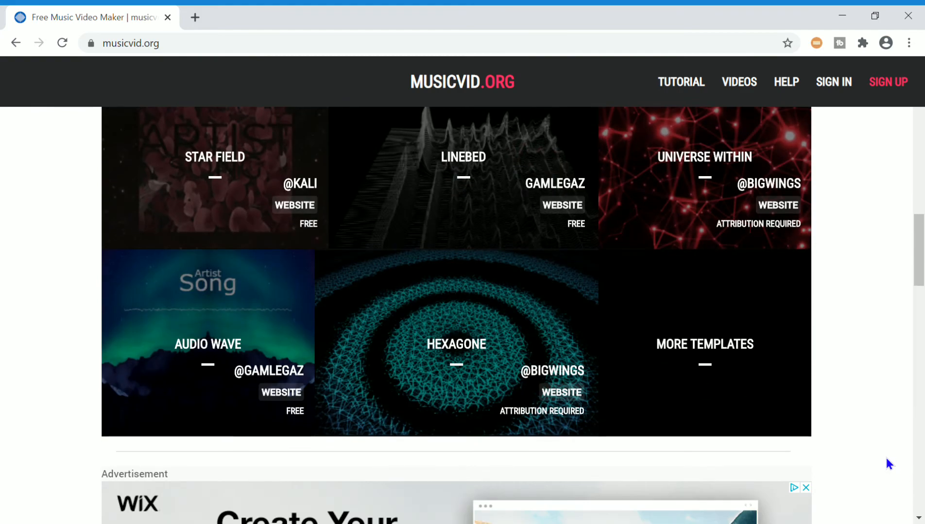
{"action": "scroll", "coordinate": [150, 269], "scroll_direction": "up", "scroll_amount": 5}
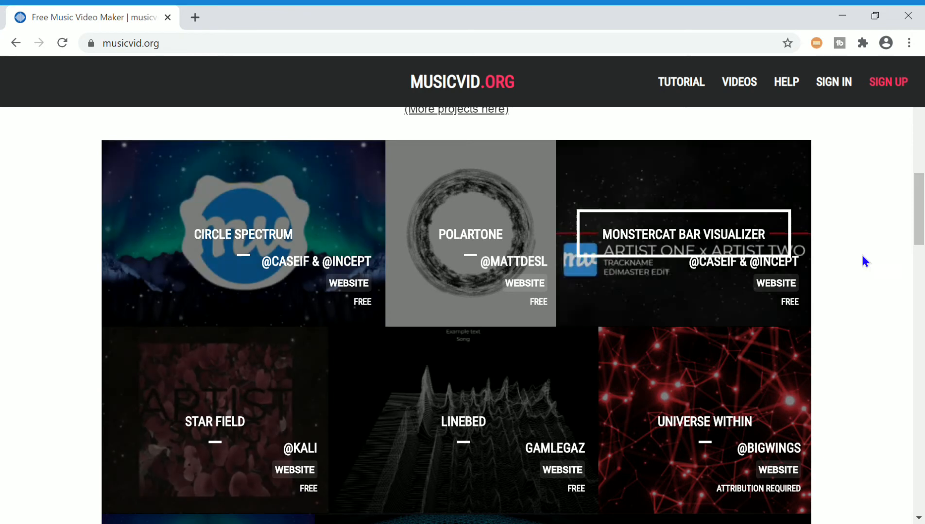
{"action": "left_click", "coordinate": [217, 224]}
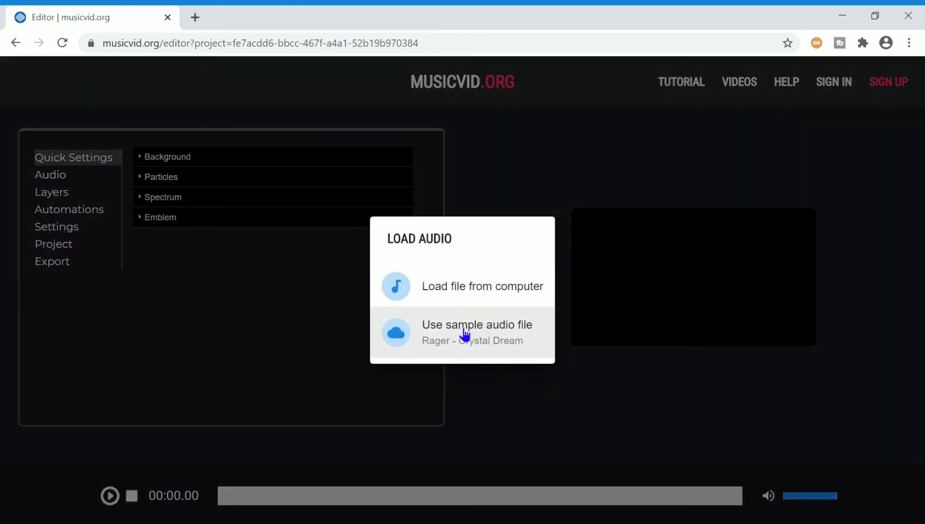
{"action": "left_click", "coordinate": [460, 328]}
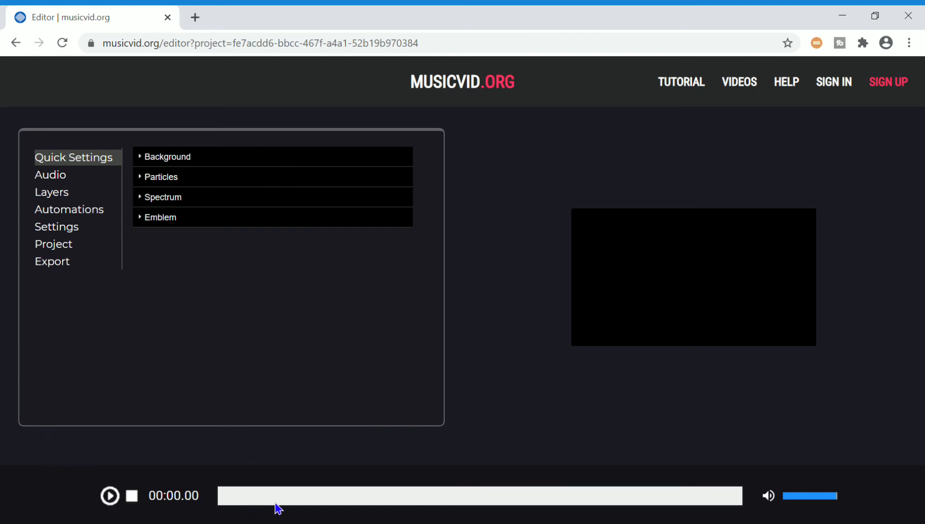
Preview the Circle Spectrum visualizer with the sound muted, and pause the playback
{"action": "left_click", "coordinate": [112, 495]}
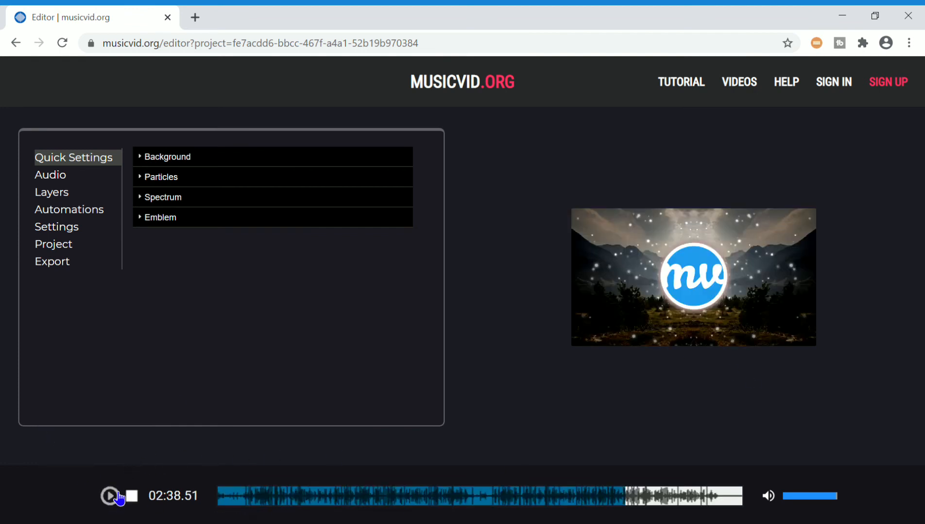
{"action": "left_click", "coordinate": [769, 496]}
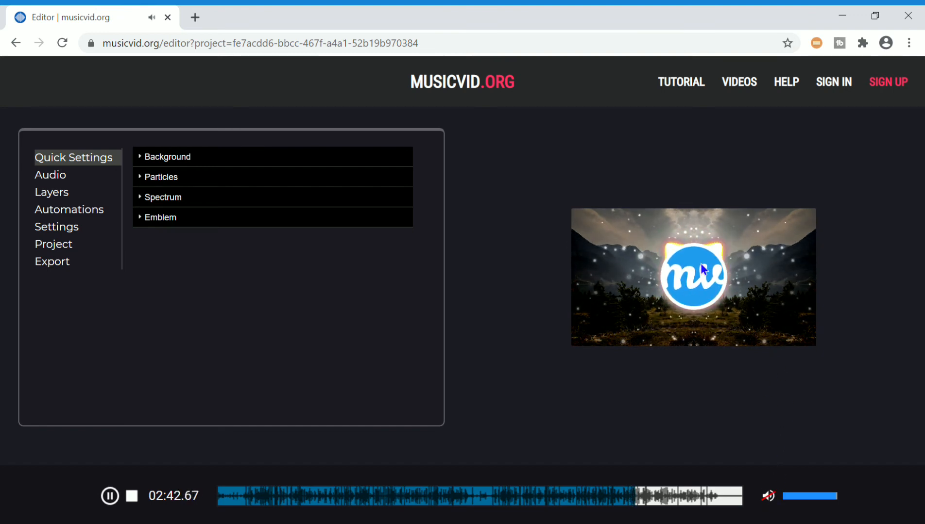
{"action": "left_click", "coordinate": [109, 495]}
Examine the Particles and Background groups in the project's quick settings
{"action": "left_click", "coordinate": [158, 177]}
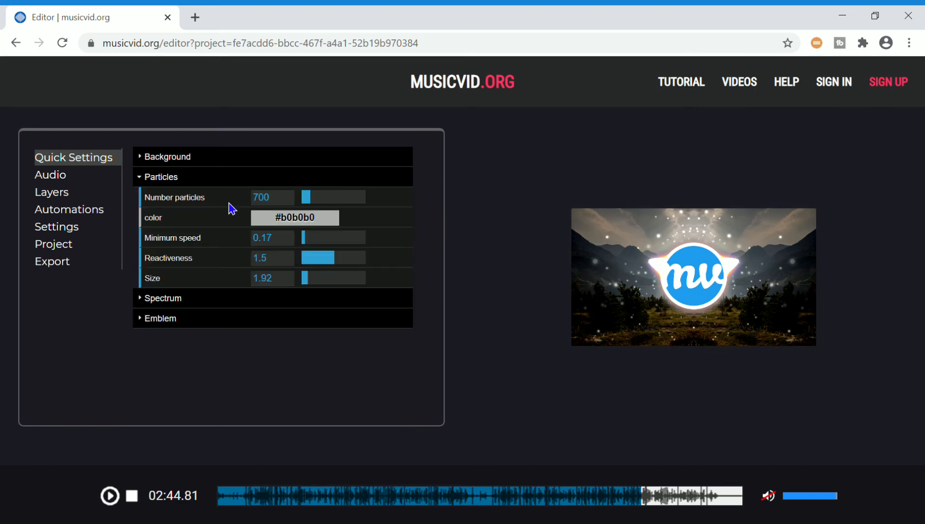
{"action": "left_click", "coordinate": [155, 178]}
{"action": "left_click", "coordinate": [159, 160]}
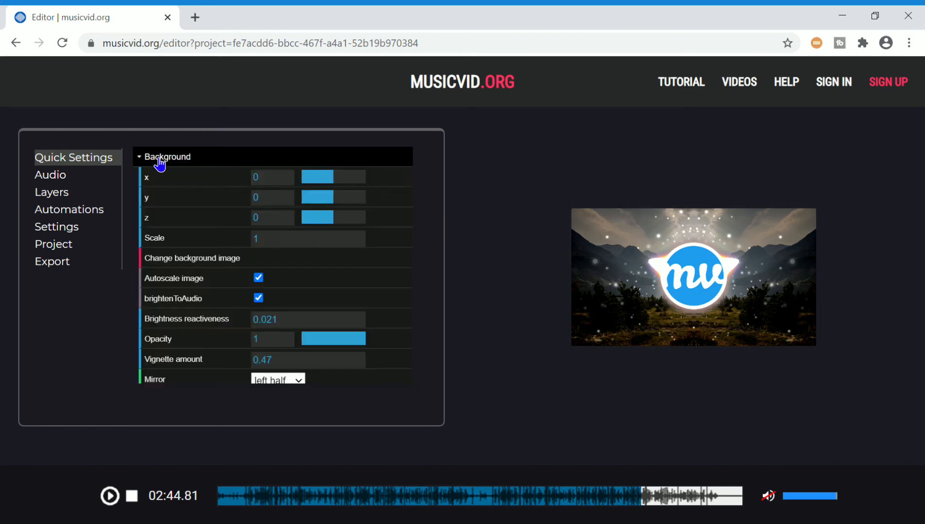
{"action": "scroll", "coordinate": [192, 188], "scroll_direction": "down", "scroll_amount": 2}
{"action": "scroll", "coordinate": [190, 175], "scroll_direction": "up", "scroll_amount": 2}
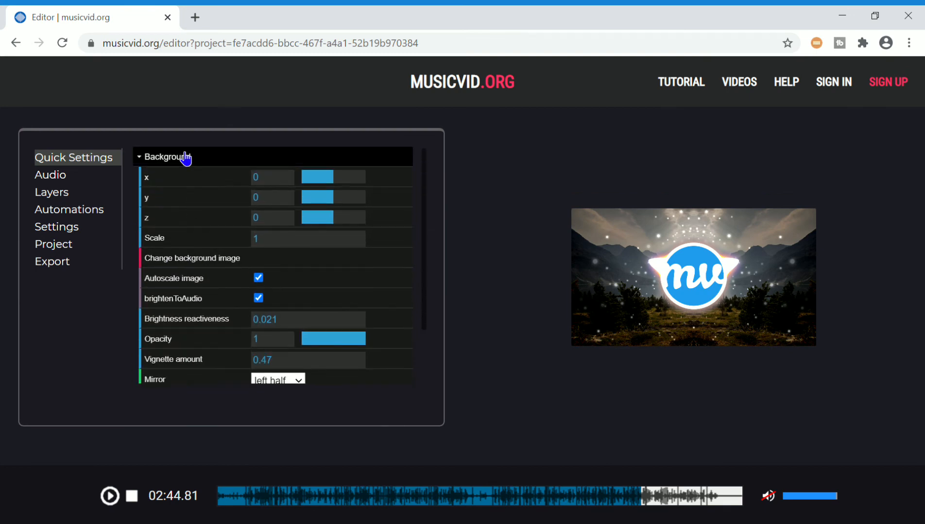
{"action": "left_click", "coordinate": [186, 158]}
Examine the Spectrum and Emblem groups in the quick settings for the visualizer's adjustable options
{"action": "left_click", "coordinate": [200, 199]}
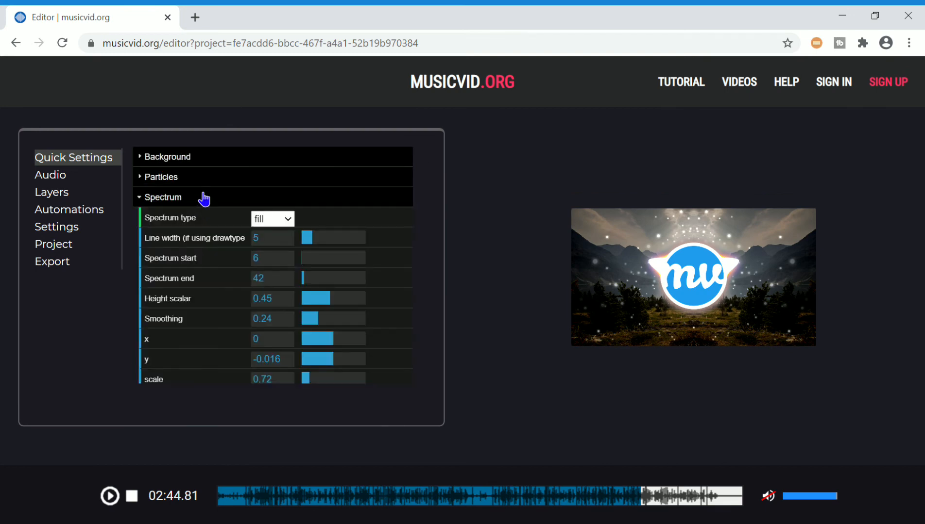
{"action": "scroll", "coordinate": [204, 198], "scroll_direction": "down", "scroll_amount": 1}
{"action": "scroll", "coordinate": [340, 237], "scroll_direction": "down", "scroll_amount": 3}
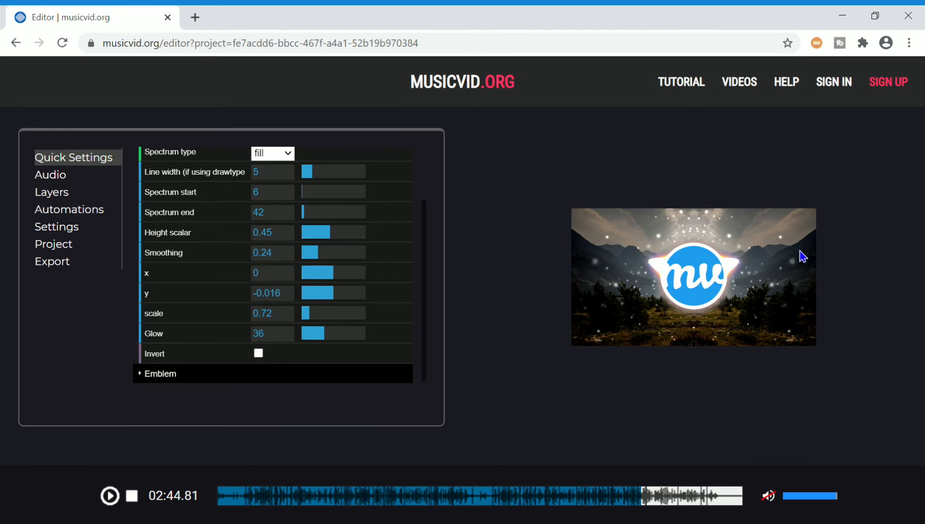
{"action": "scroll", "coordinate": [190, 177], "scroll_direction": "up", "scroll_amount": 2}
{"action": "left_click", "coordinate": [190, 177]}
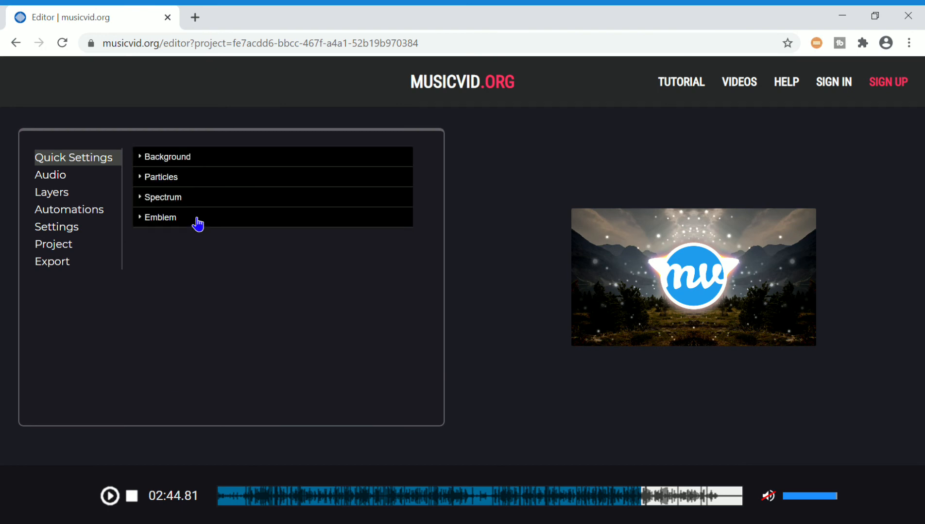
{"action": "left_click", "coordinate": [196, 220]}
{"action": "scroll", "coordinate": [198, 225], "scroll_direction": "down", "scroll_amount": 1}
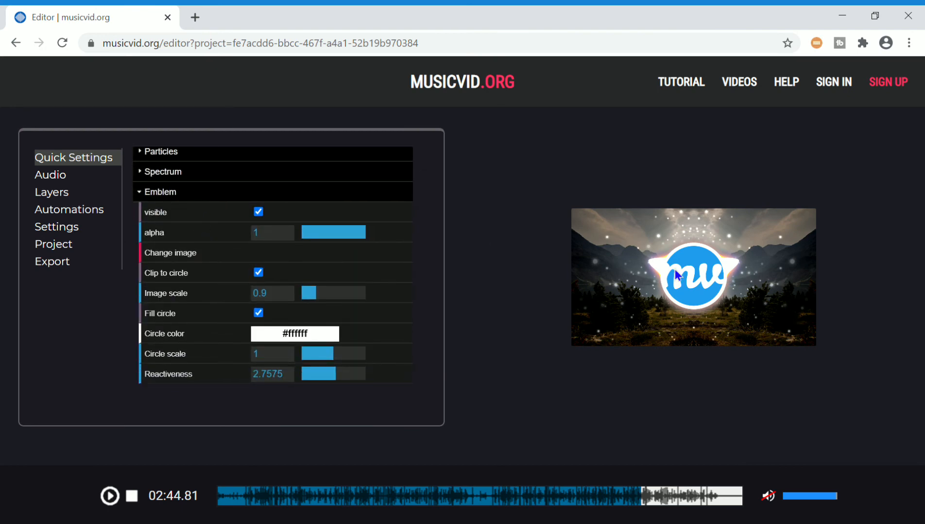
{"action": "left_click", "coordinate": [150, 191]}
Examine the audio options and the webgl 2d scene layer, dismissing the artist support pop-up
{"action": "left_click", "coordinate": [98, 177]}
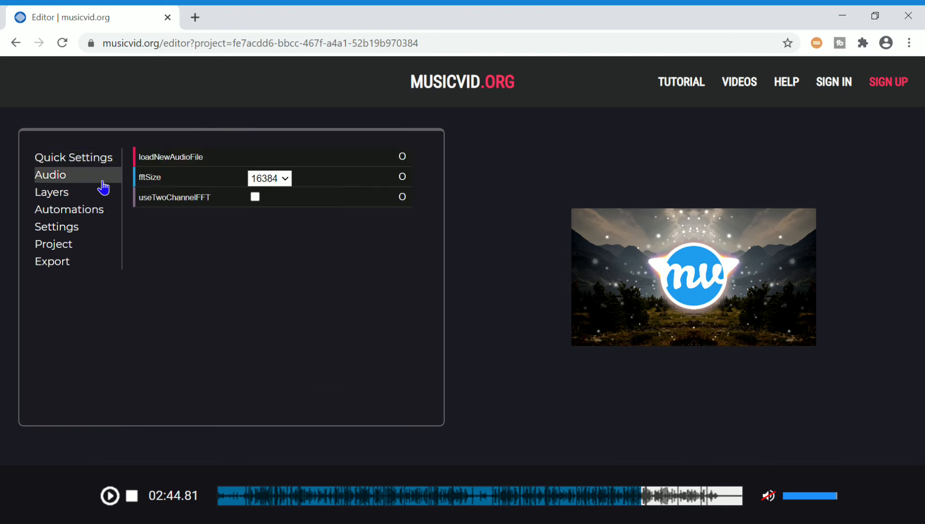
{"action": "left_click", "coordinate": [74, 192]}
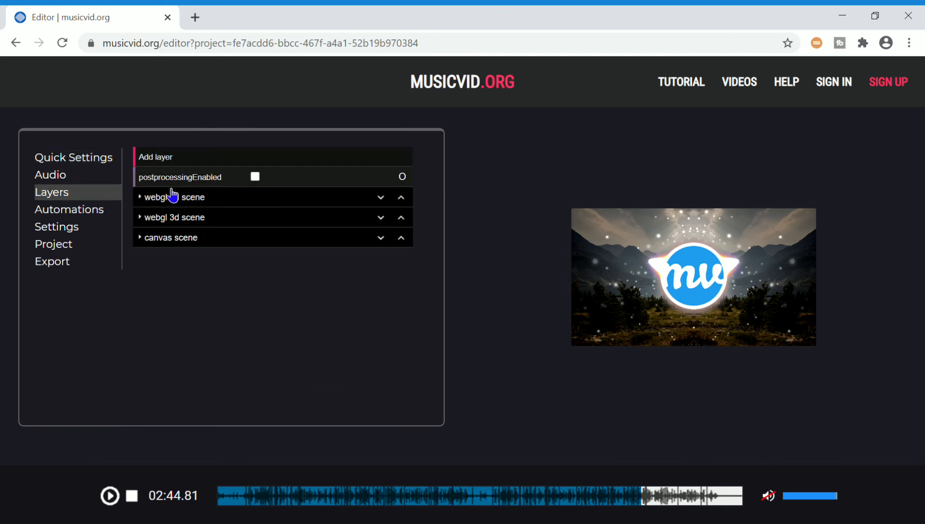
{"action": "left_click", "coordinate": [225, 196]}
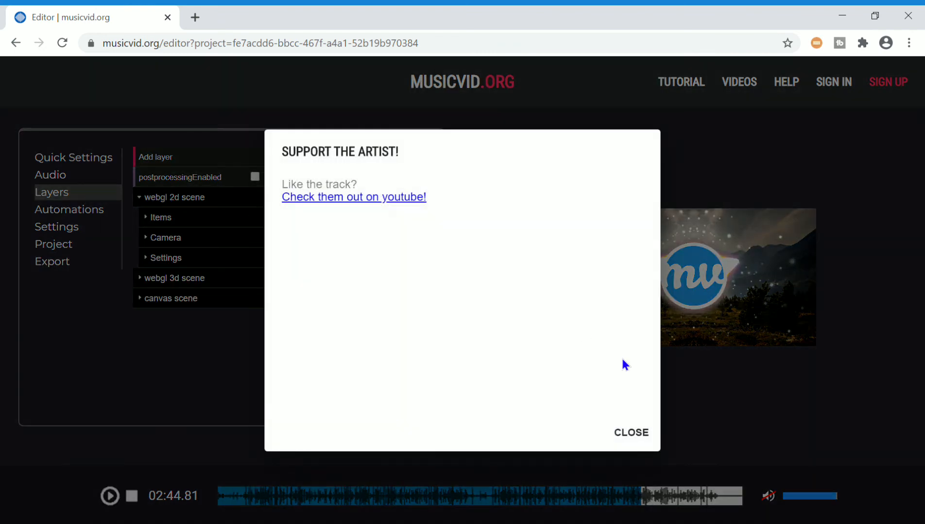
{"action": "left_click", "coordinate": [631, 432]}
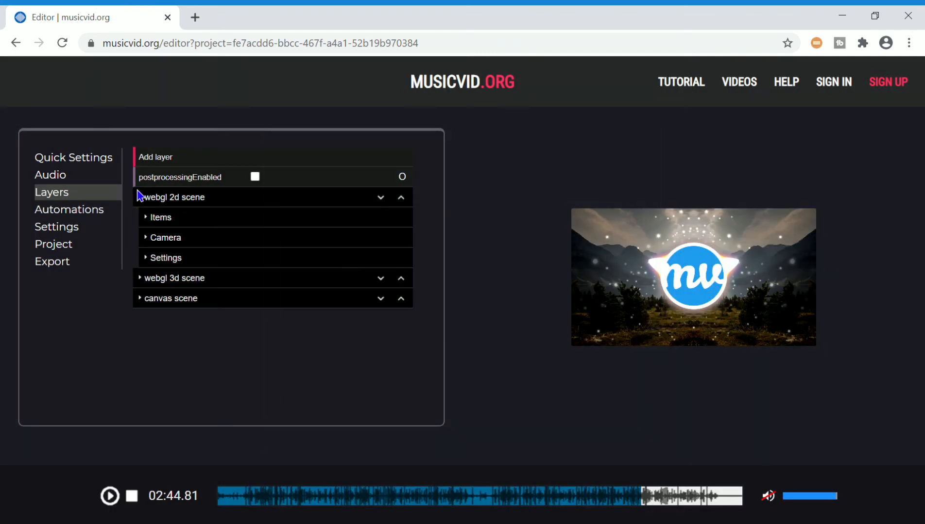
{"action": "left_click", "coordinate": [183, 198]}
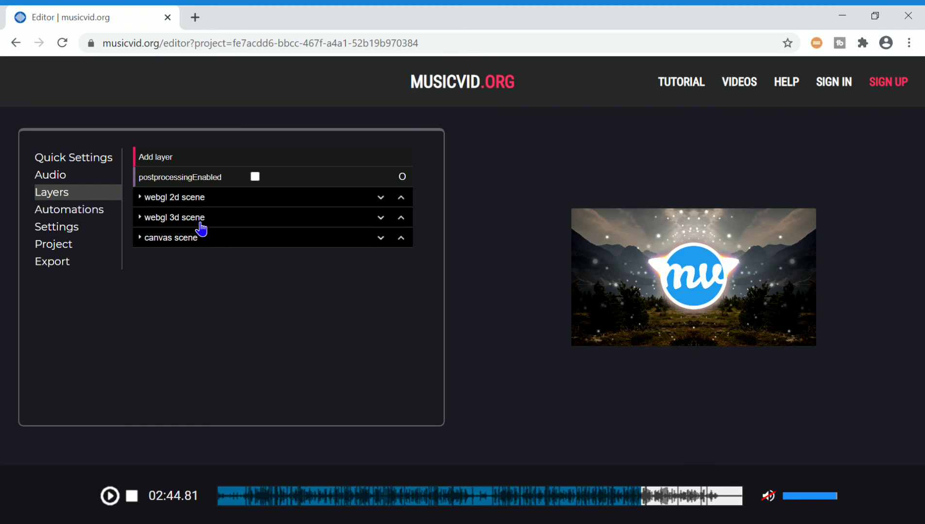
Examine the automations, then the Render settings and Camera and control settings groups
{"action": "left_click", "coordinate": [59, 212]}
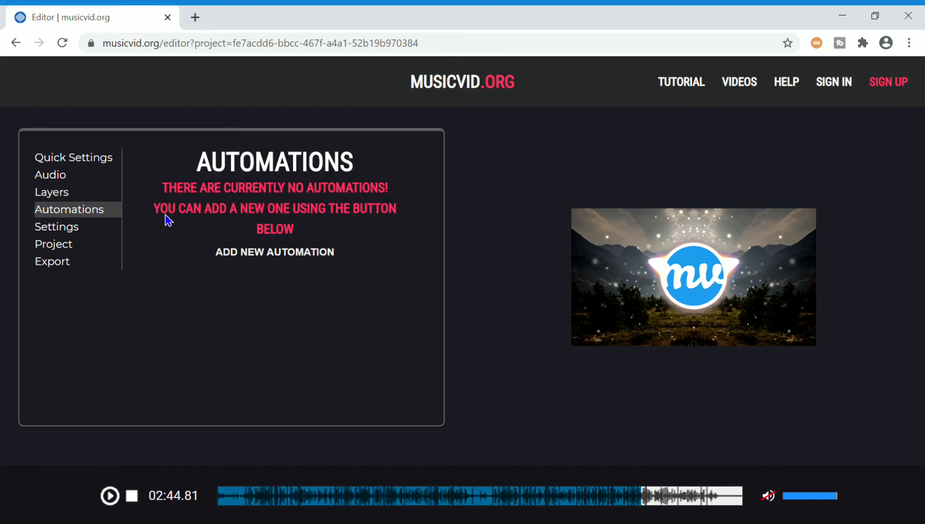
{"action": "left_click", "coordinate": [79, 227]}
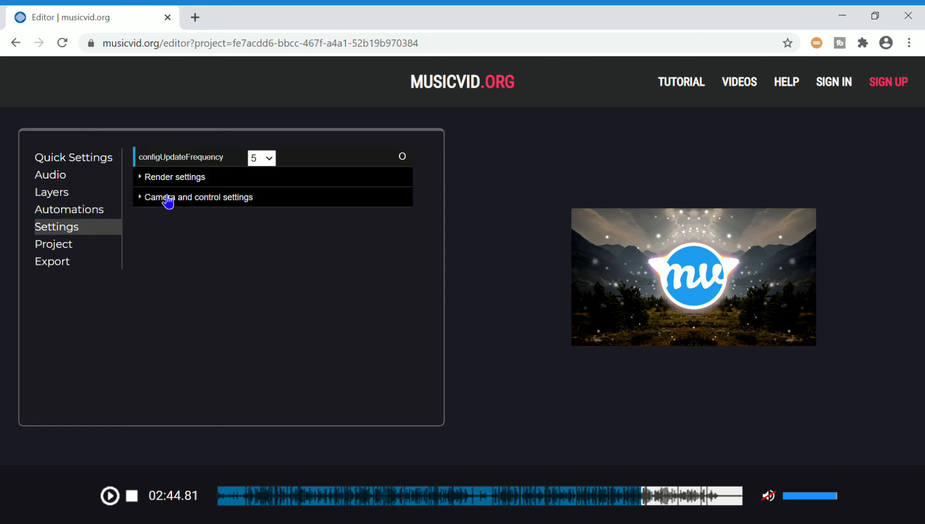
{"action": "left_click", "coordinate": [145, 180]}
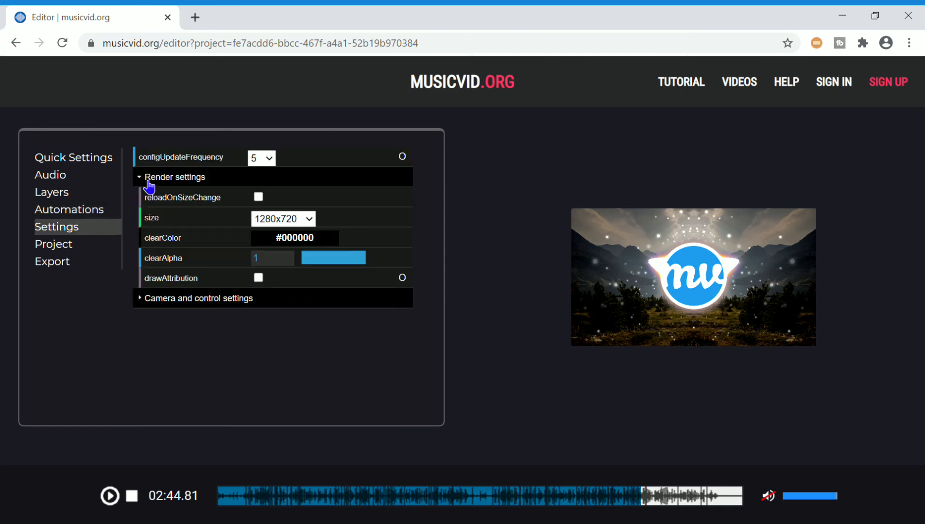
{"action": "left_click", "coordinate": [216, 179]}
{"action": "left_click", "coordinate": [216, 198]}
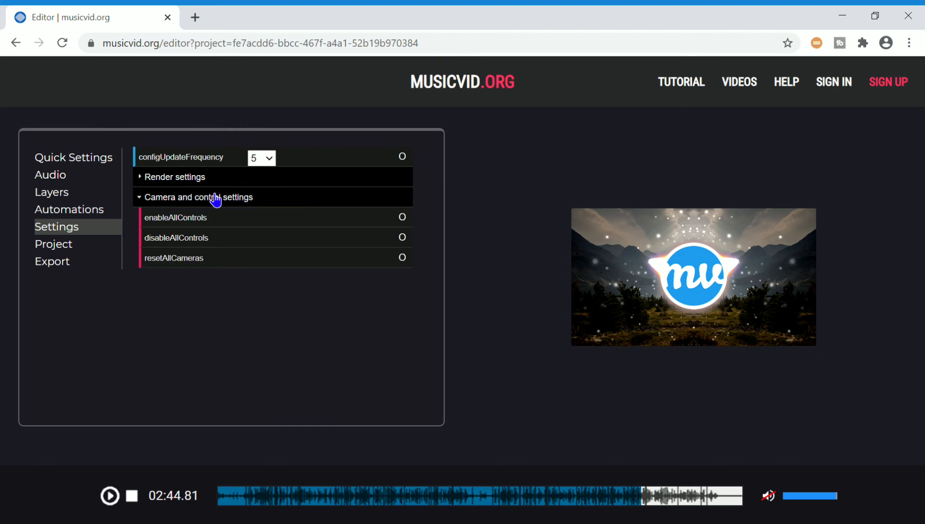
{"action": "left_click", "coordinate": [216, 201]}
Rename the project as Test
{"action": "left_click", "coordinate": [51, 251]}
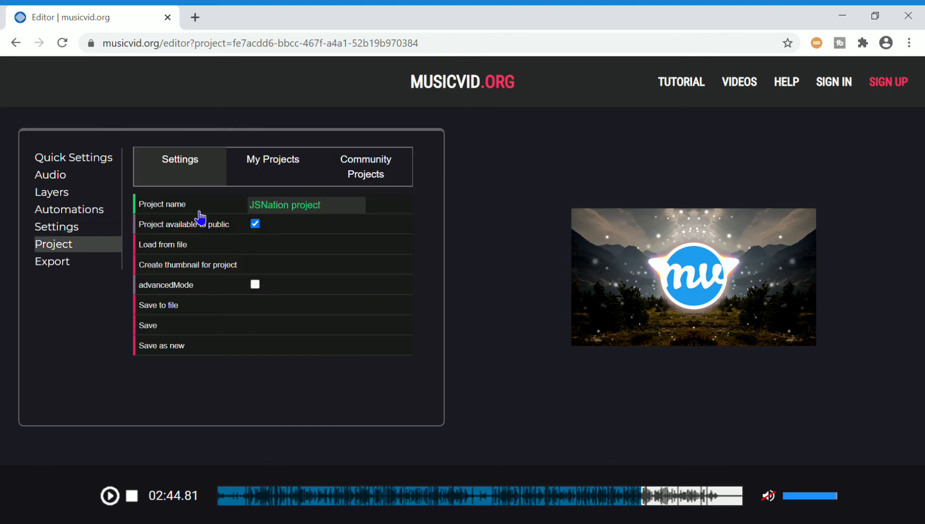
{"action": "left_click_drag", "start_coordinate": [332, 210], "coordinate": [86, 200]}
{"action": "key", "text": "BackSpace"}
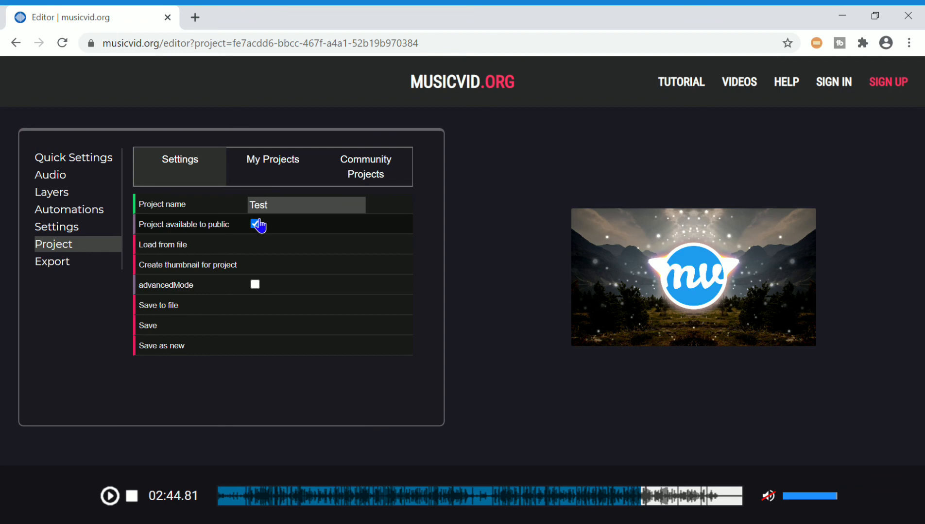
View the My Projects and Community Projects lists, and return to the project's own settings
{"action": "left_click", "coordinate": [374, 173]}
{"action": "left_click", "coordinate": [219, 166]}
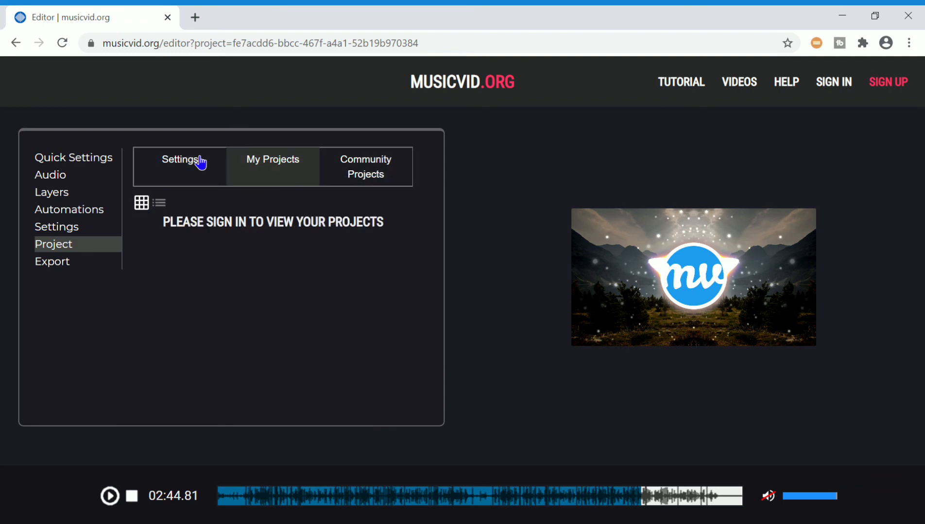
{"action": "left_click", "coordinate": [165, 156]}
{"action": "left_click", "coordinate": [256, 165]}
{"action": "left_click", "coordinate": [167, 179]}
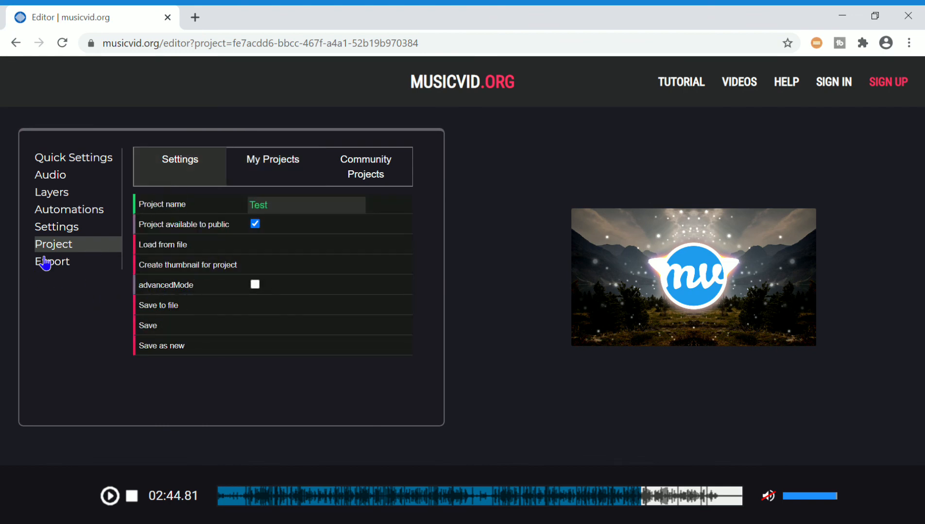
Examine the video export and encoding options, and return to the project's quick settings
{"action": "left_click", "coordinate": [69, 263]}
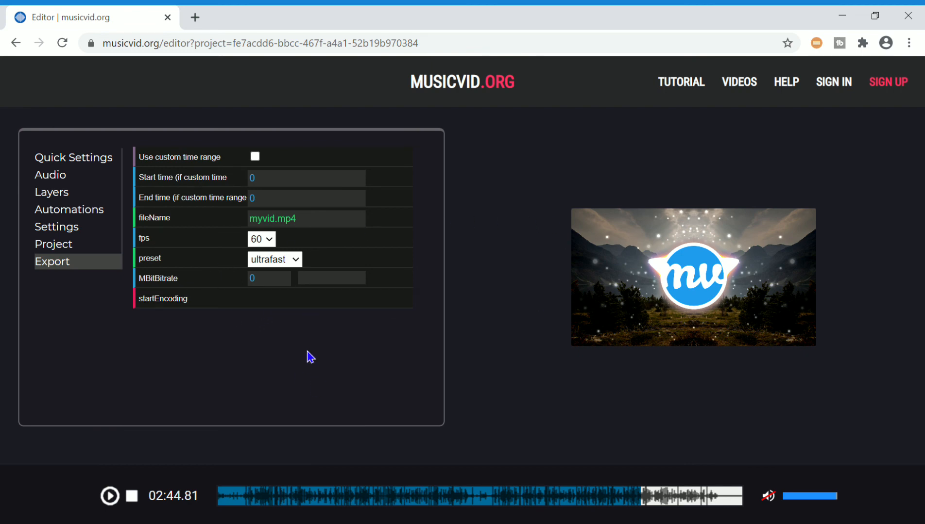
{"action": "left_click", "coordinate": [221, 301]}
{"action": "left_click", "coordinate": [586, 348]}
{"action": "left_click", "coordinate": [68, 158]}
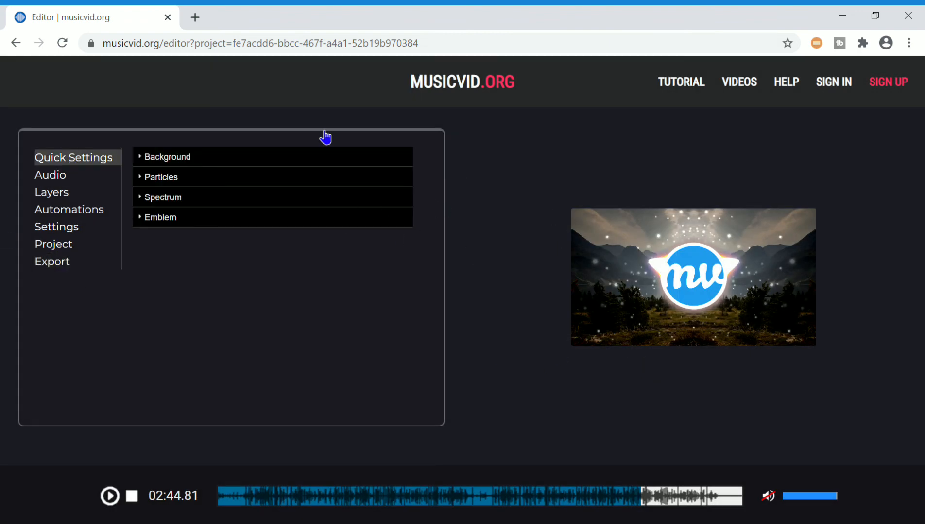